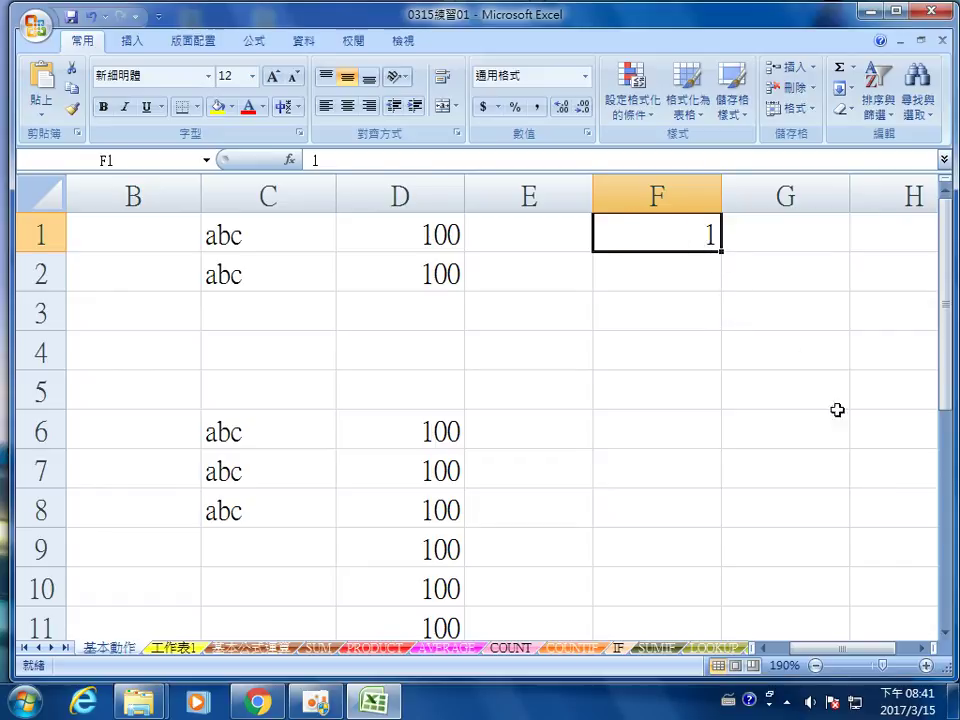
Fill the value 1 from F1 down through F5 as plain copies using the fill handle.
left_click_drag(858, 650, 870, 652)
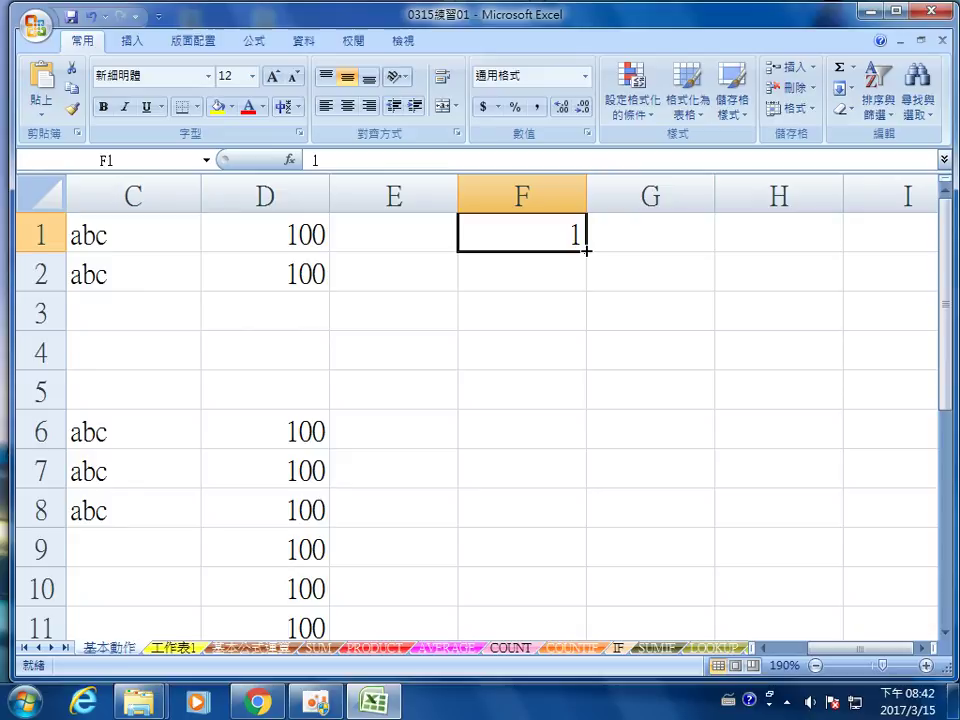
left_click_drag(586, 251, 586, 251)
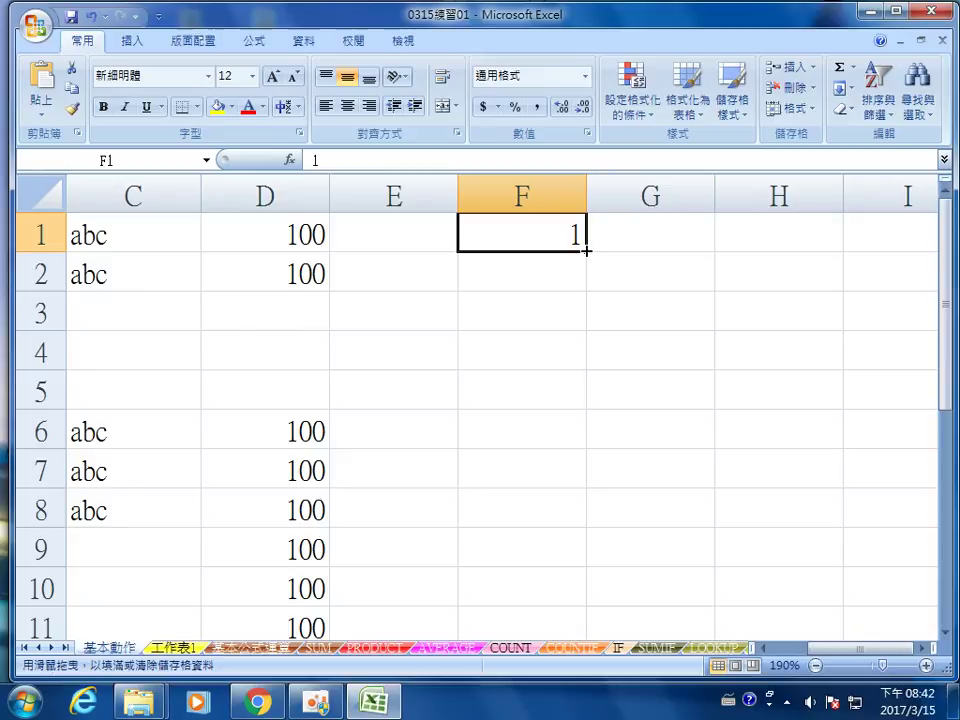
left_click_drag(586, 251, 573, 404)
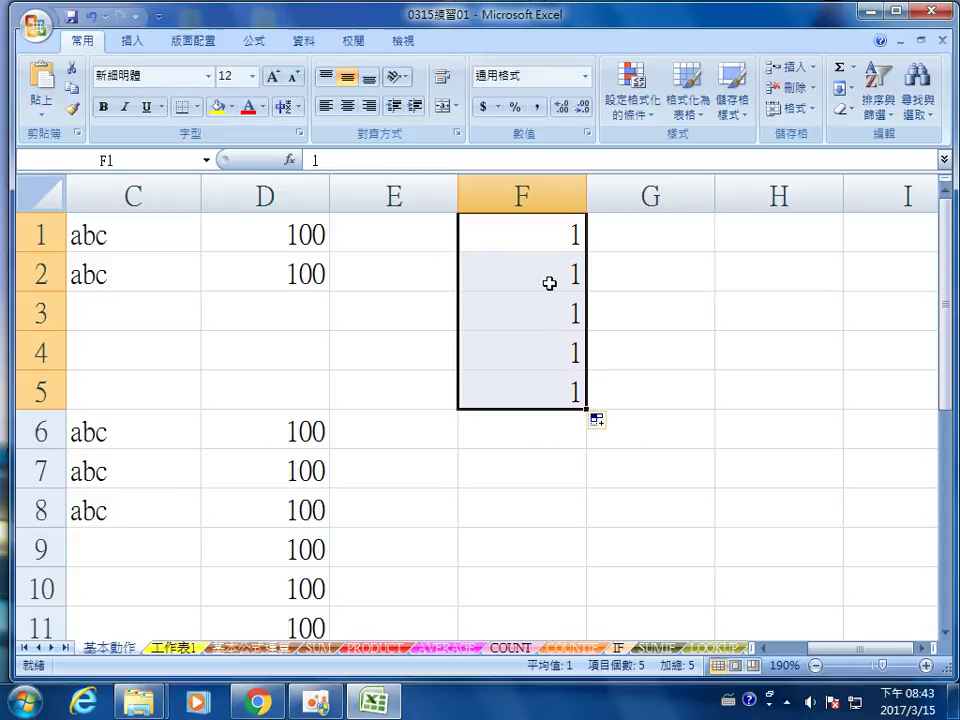
Fill F1 down through F9 as a consecutive number series from 1 to 9 using the fill handle.
left_click(540, 238)
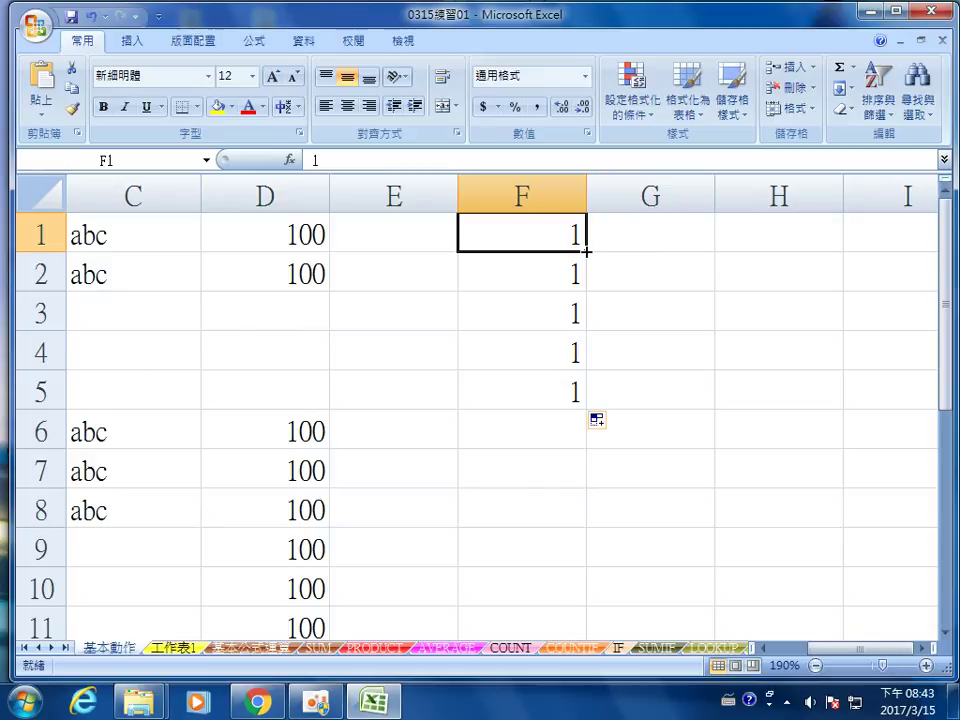
left_click_drag(587, 251, 587, 564)
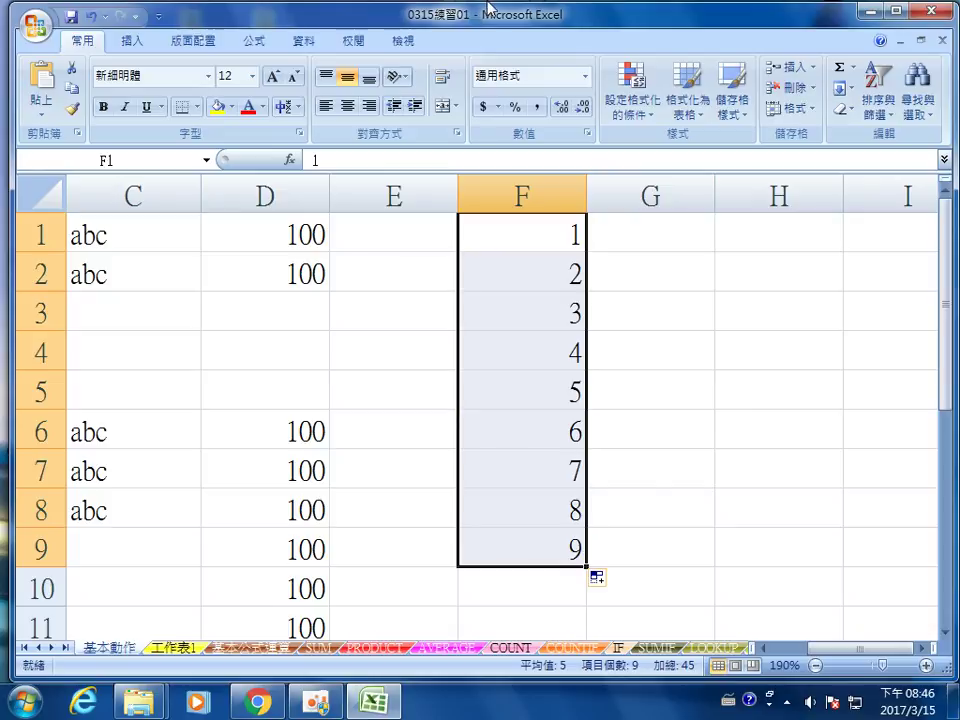
Enter 1 in cell G1 and reselect that cell as the start of a series.
left_click(638, 244)
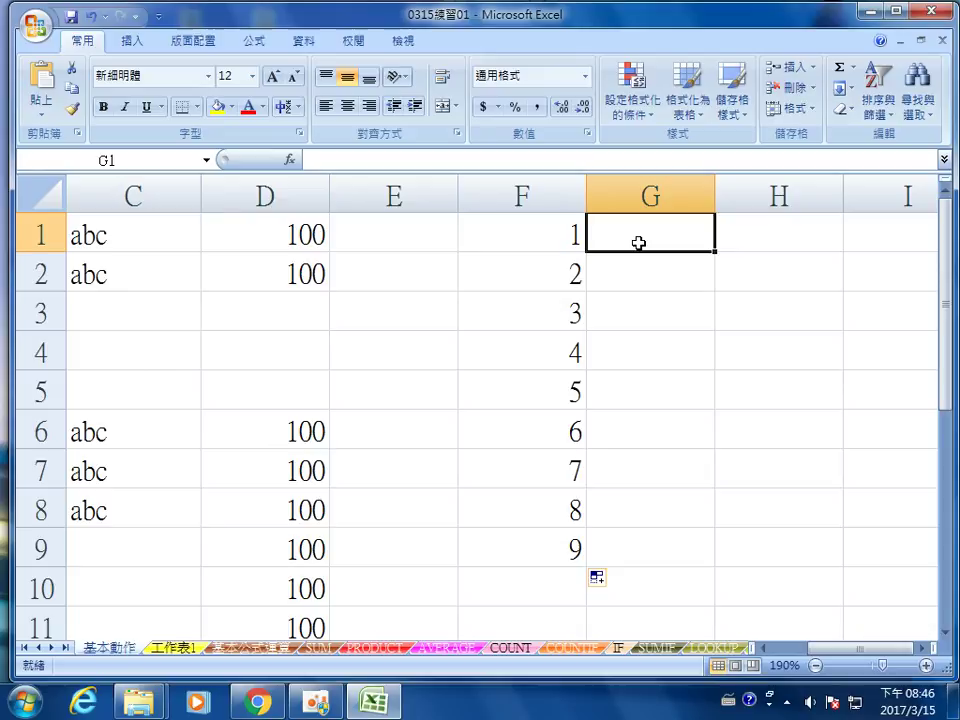
type("1")
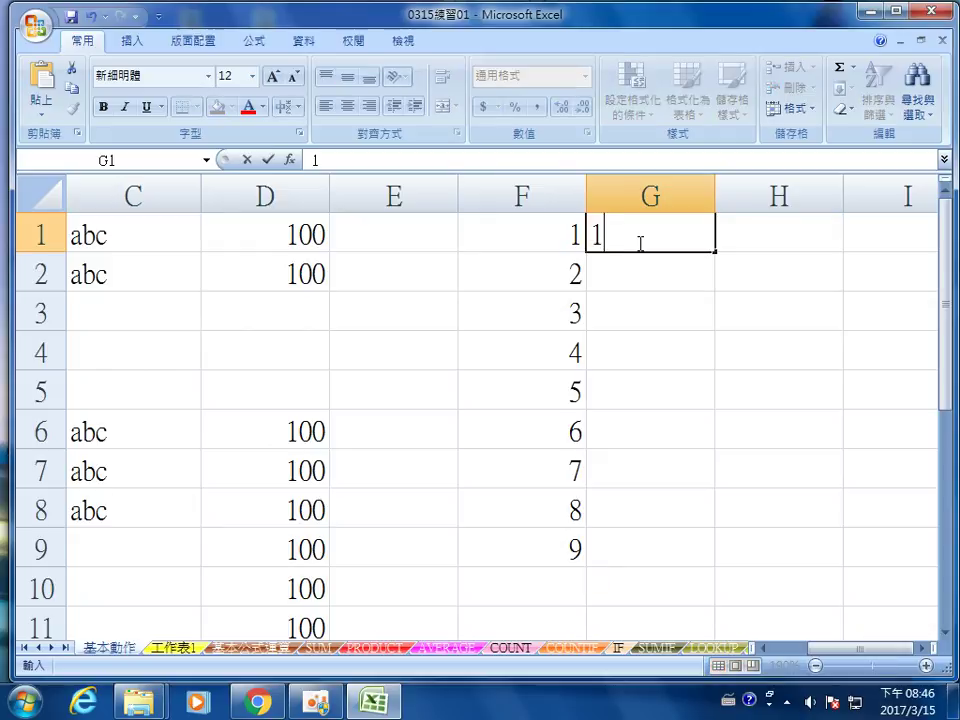
key("Return")
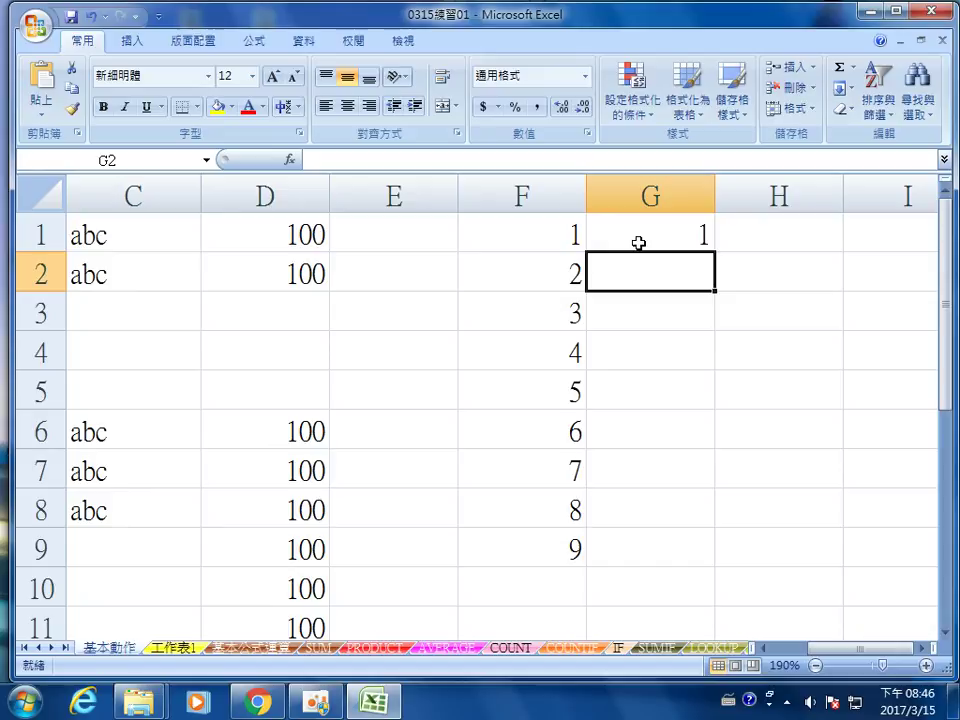
left_click(642, 235)
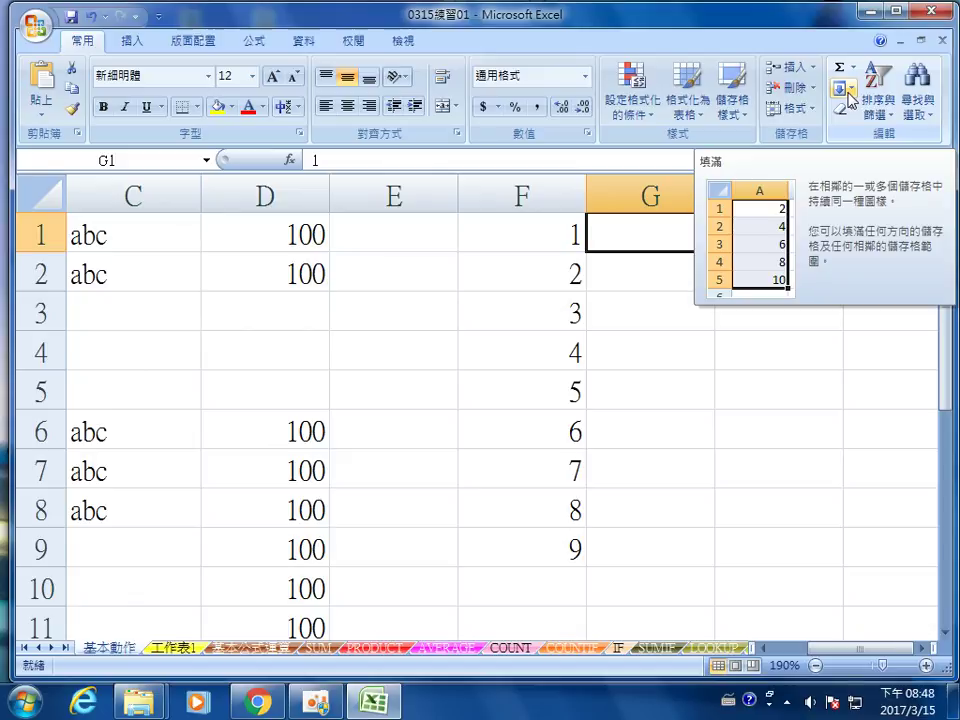
left_click(851, 100)
left_click(857, 143)
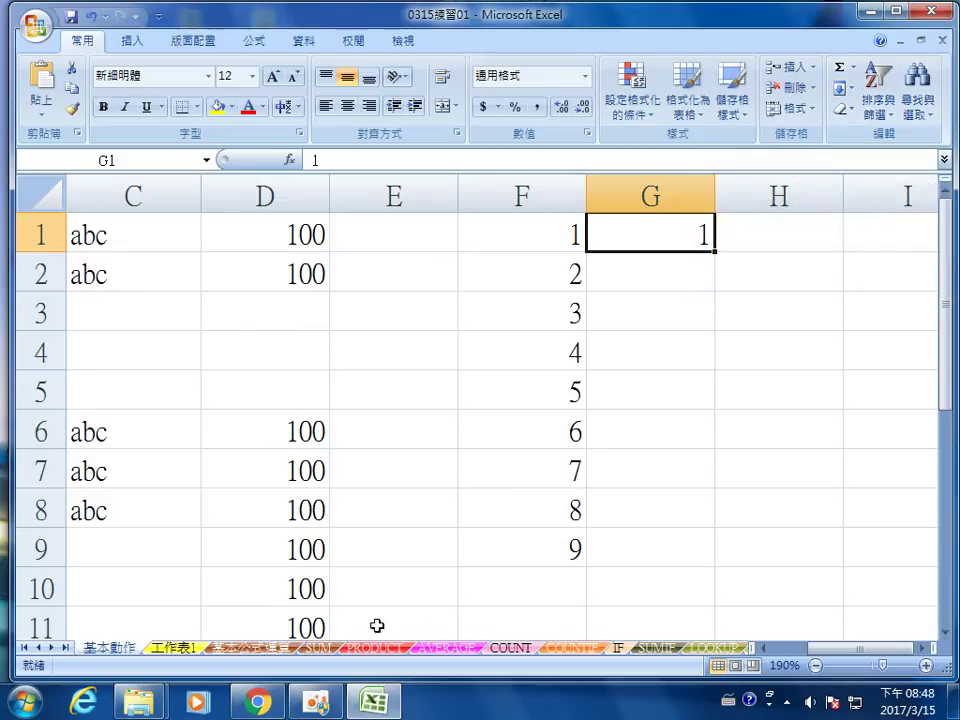
left_click(36, 703)
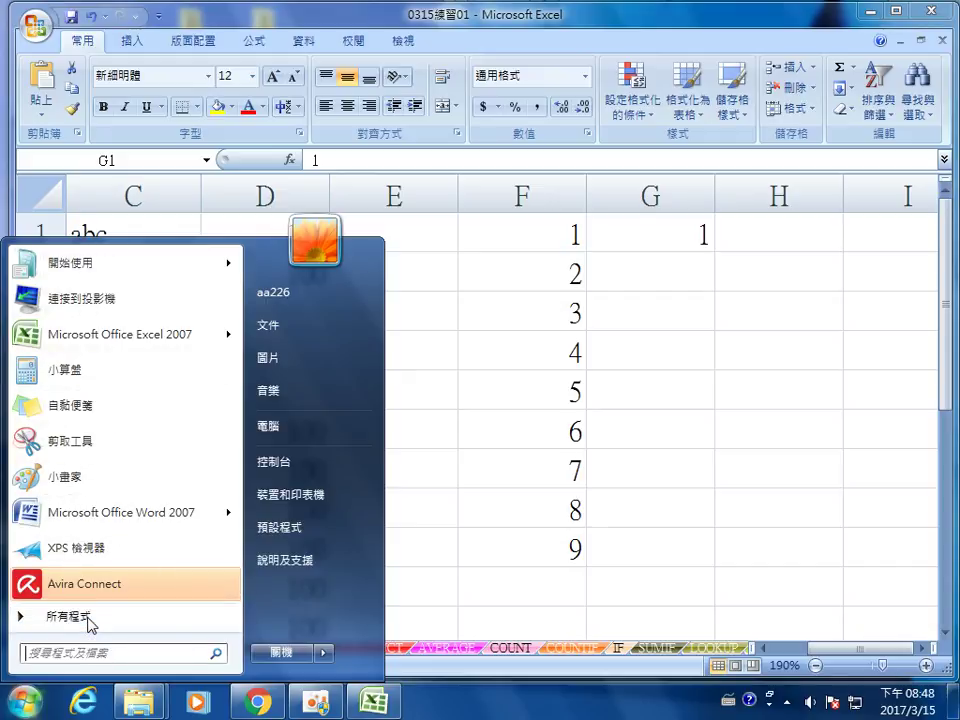
left_click(824, 43)
Fill a linear series (等差級數) down column G from G1, by column (欄), with step value 2 and stop value 100.
left_click(851, 89)
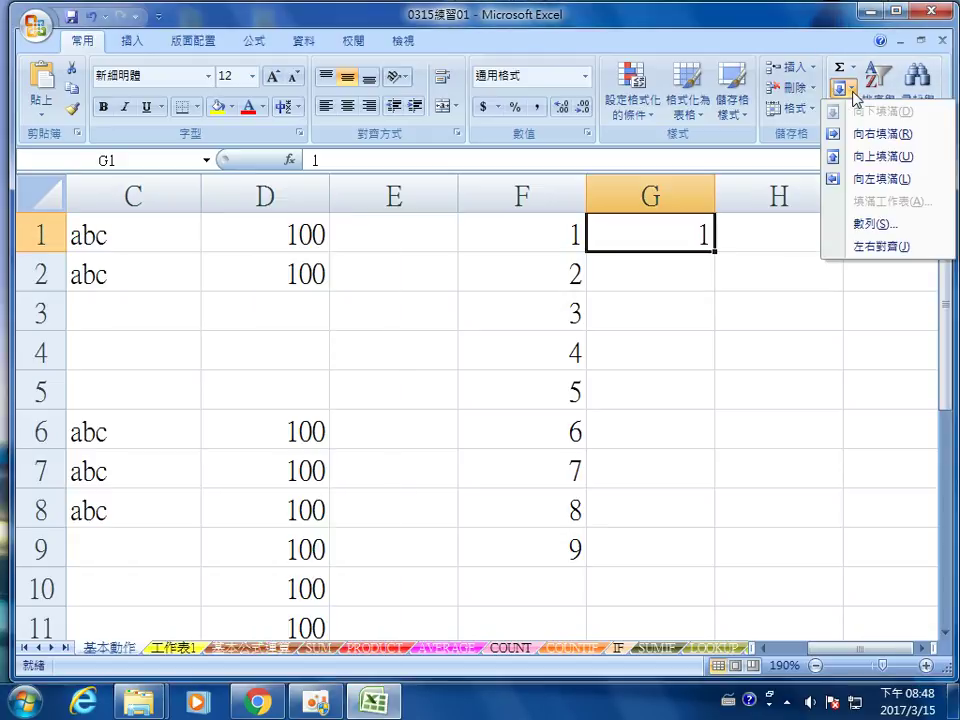
left_click(884, 226)
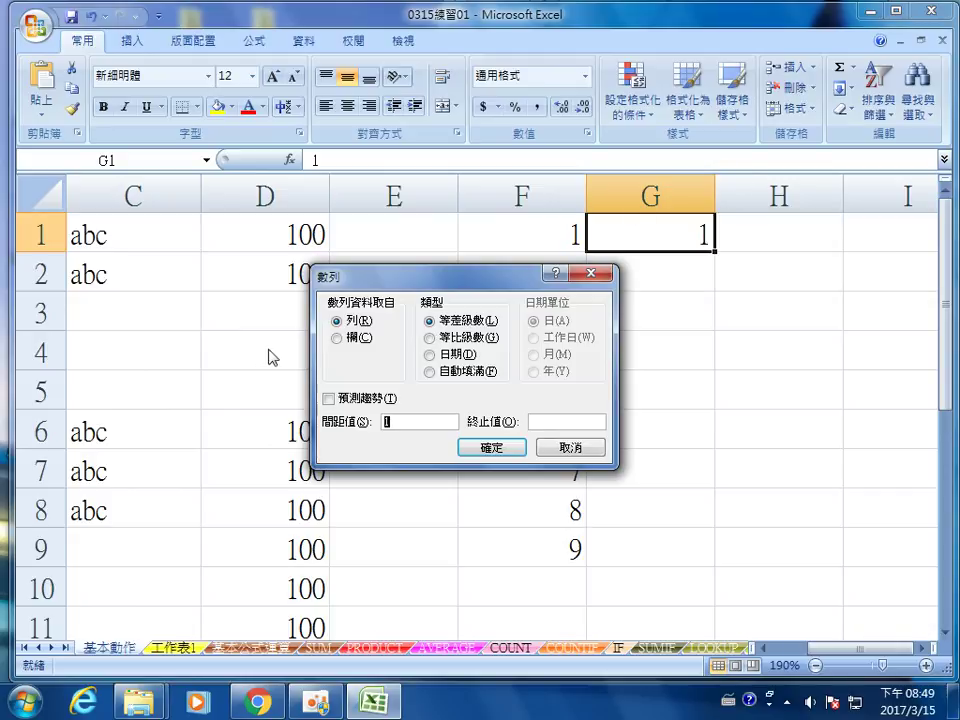
left_click(338, 339)
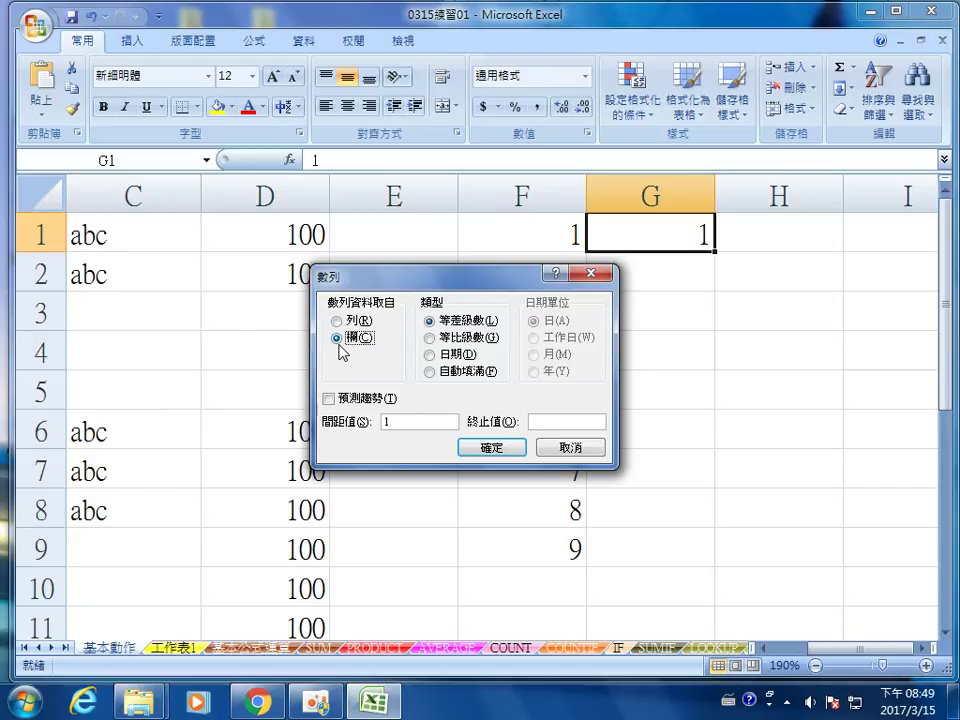
left_click(454, 324)
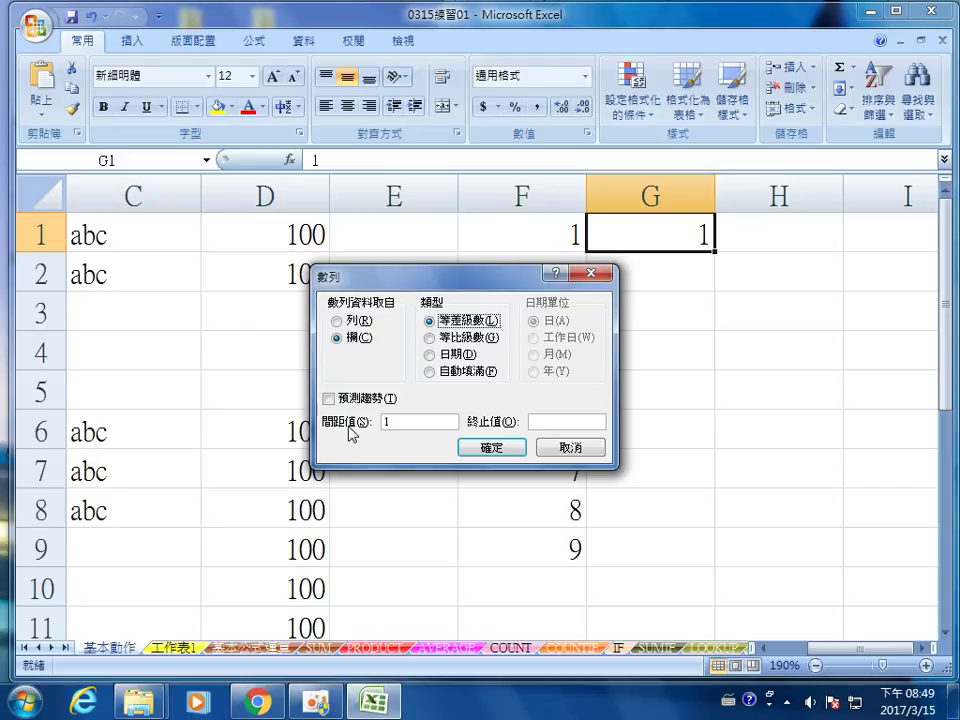
double_click(390, 421)
type("2")
left_click(568, 422)
type("100")
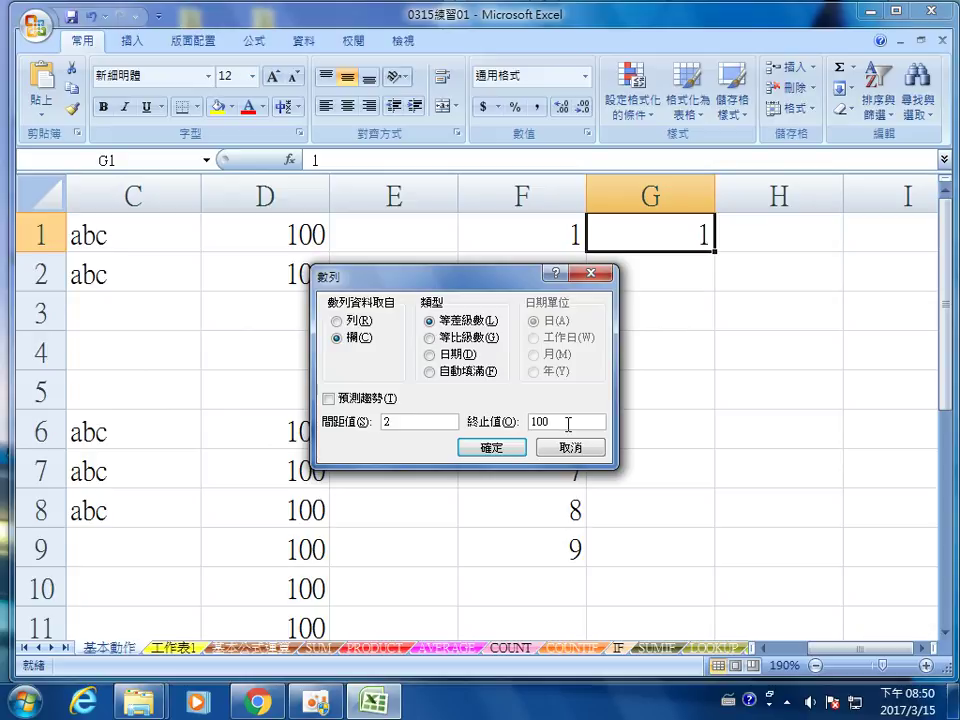
left_click(490, 447)
scroll(763, 497, "down", 13)
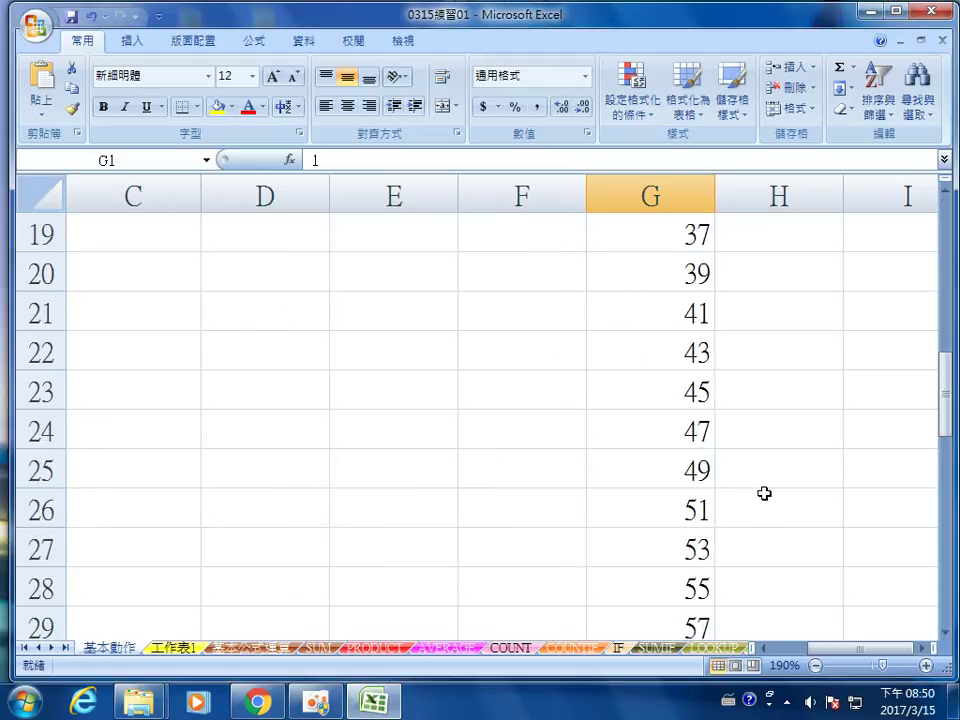
scroll(764, 493, "down", 2)
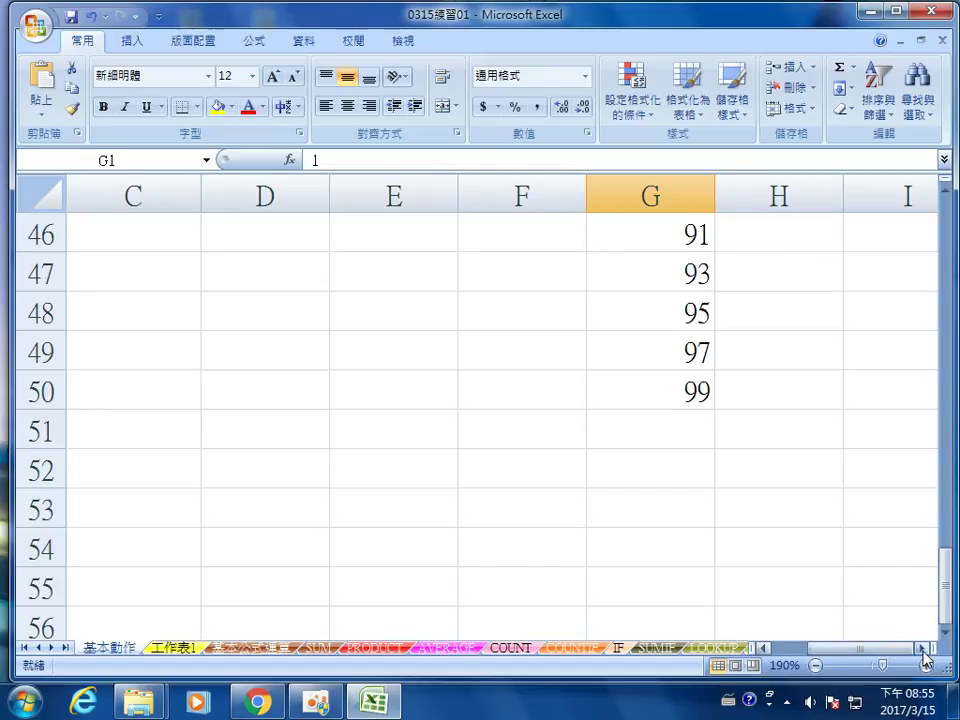
Enter 2 in cell I1 as the starting value of another series.
scroll(693, 492, "right", 3)
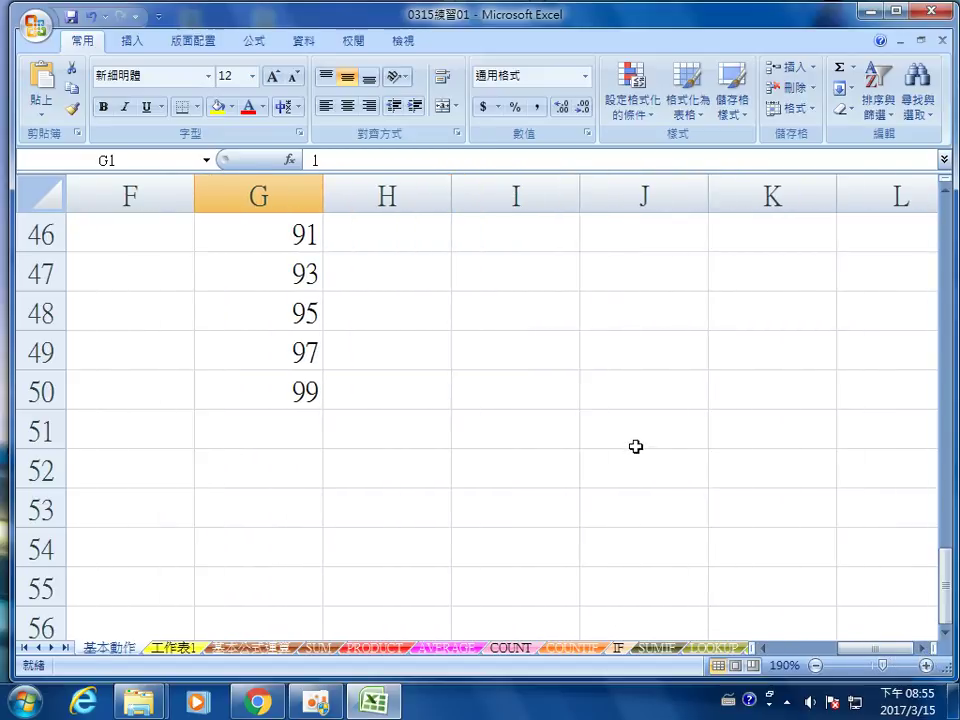
left_click(521, 231)
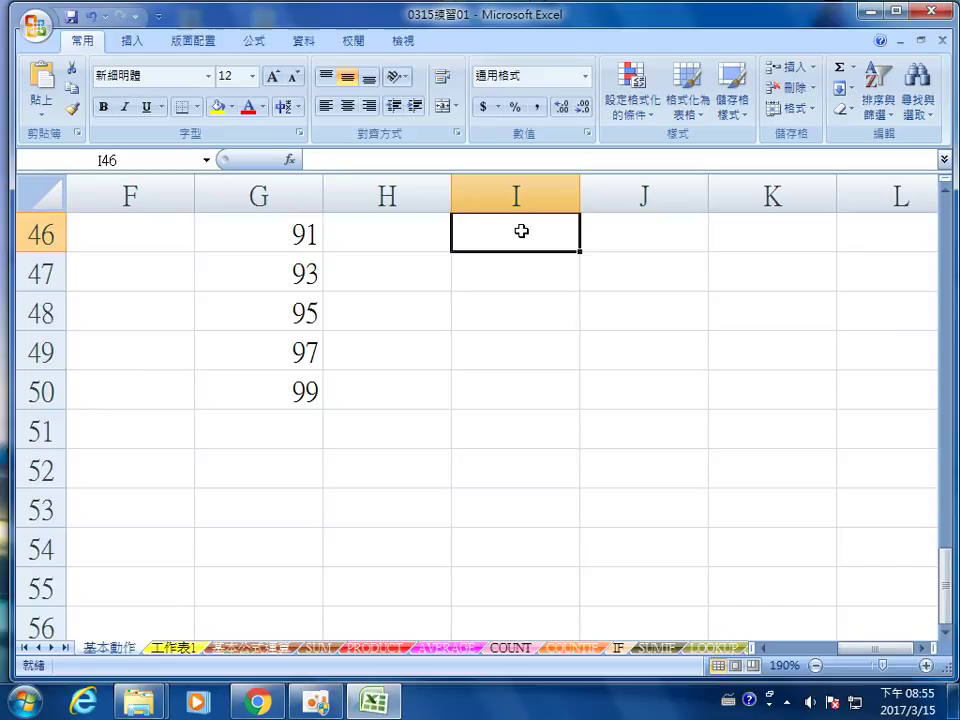
scroll(512, 279, "up", 14)
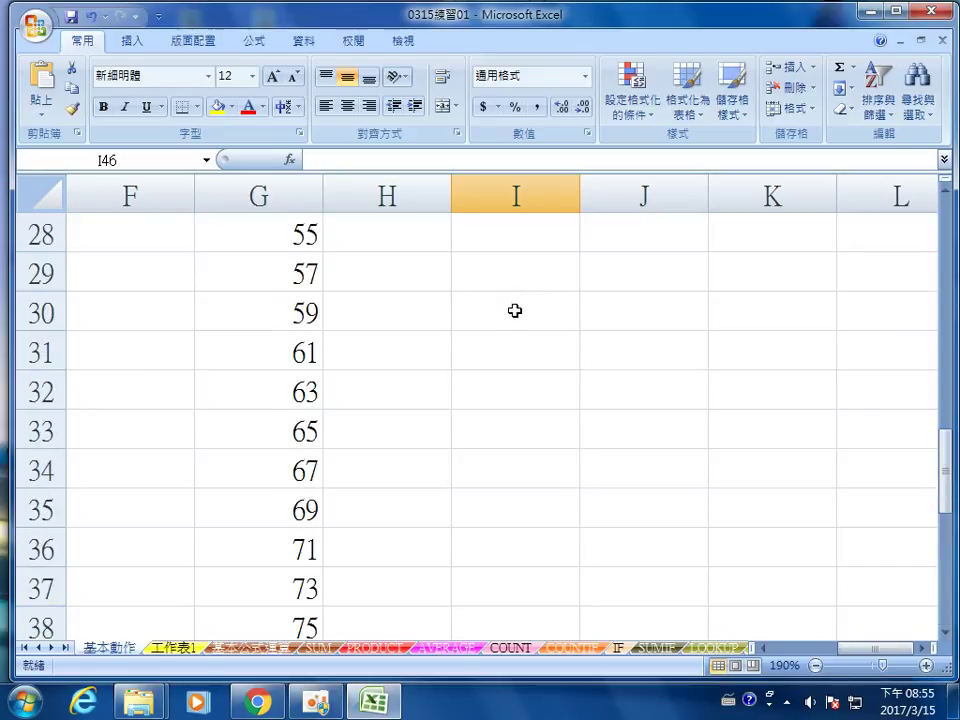
scroll(520, 311, "up", 1)
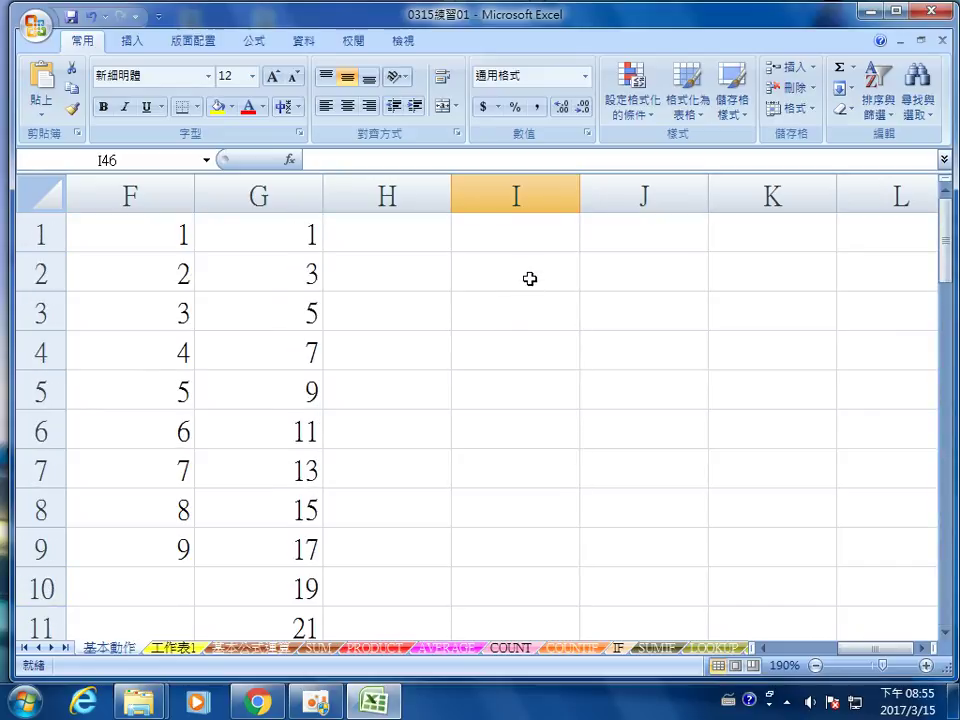
left_click(527, 232)
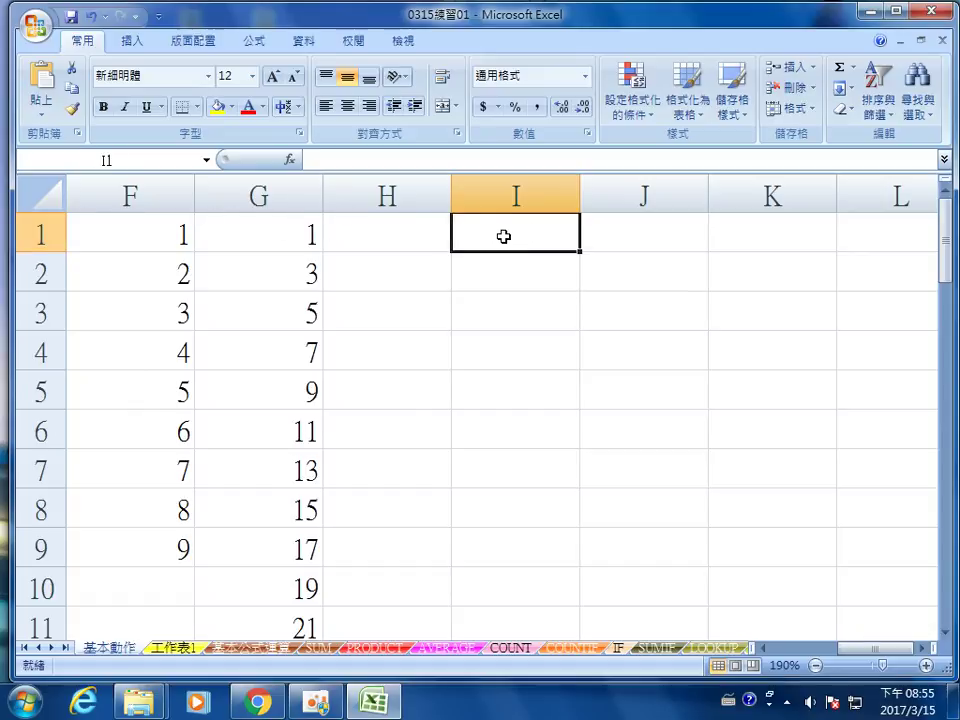
type("2")
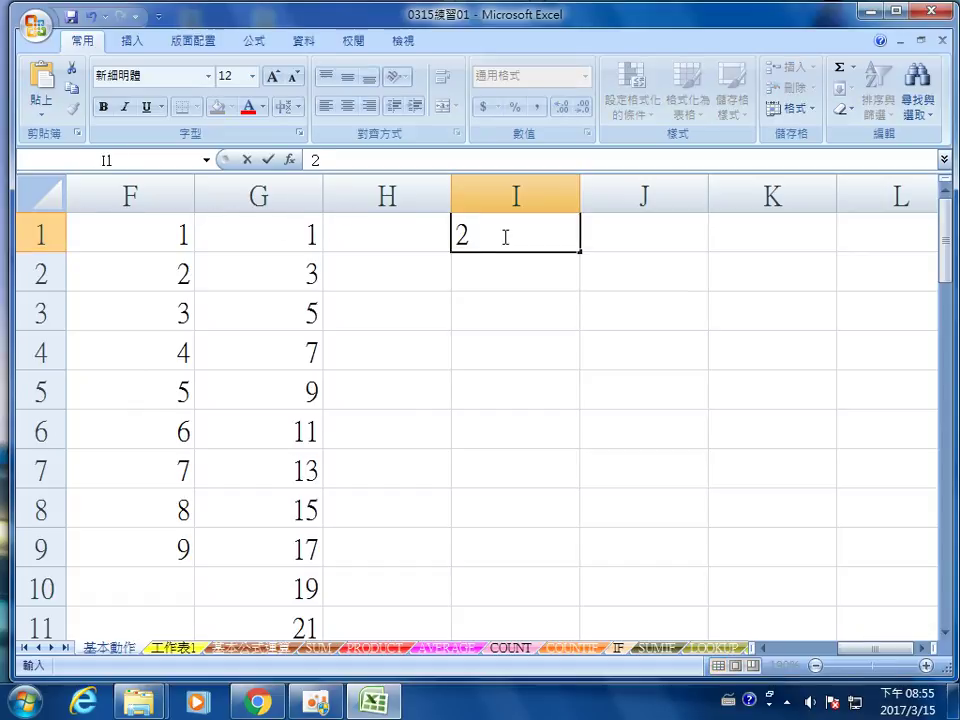
key("Return")
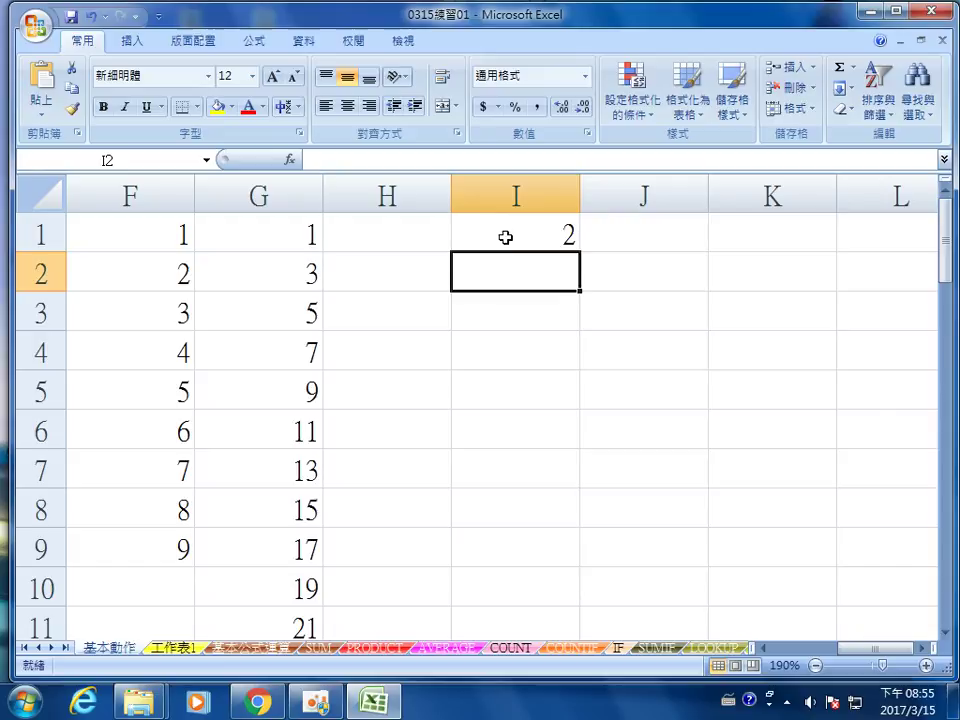
Select the range I1 through I30, starting from the cell containing 2.
left_click(502, 236)
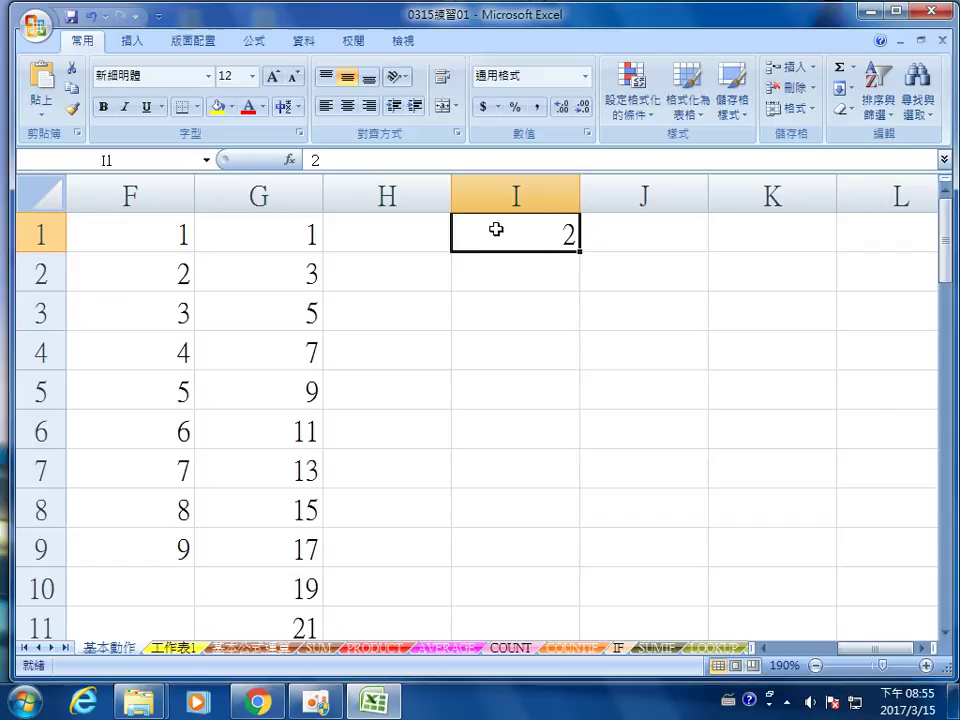
scroll(533, 301, "down", 5)
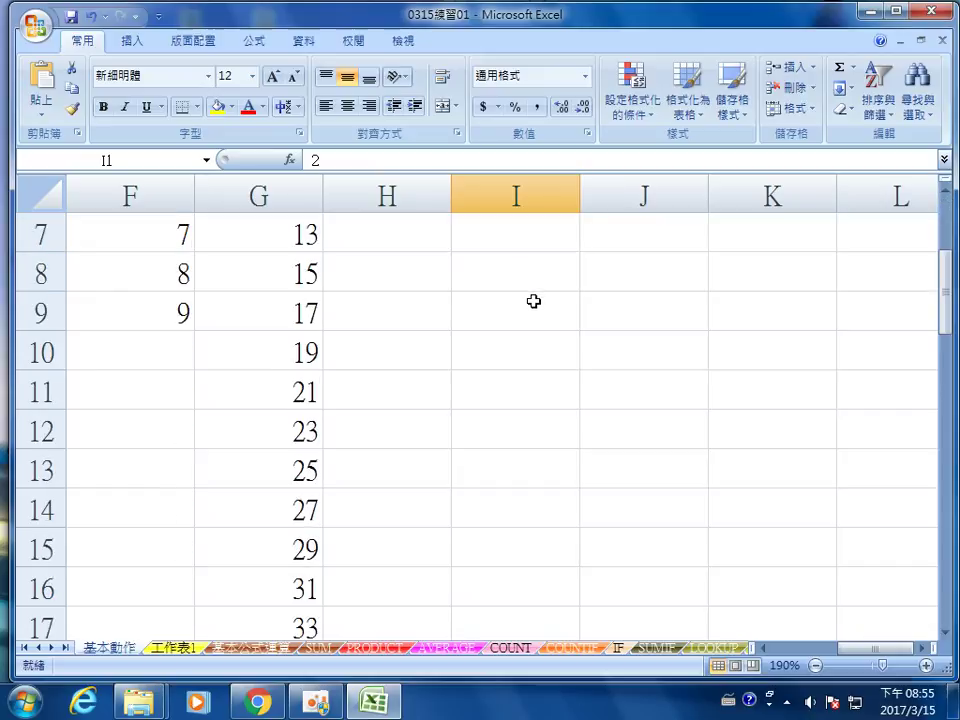
scroll(533, 301, "down", 5)
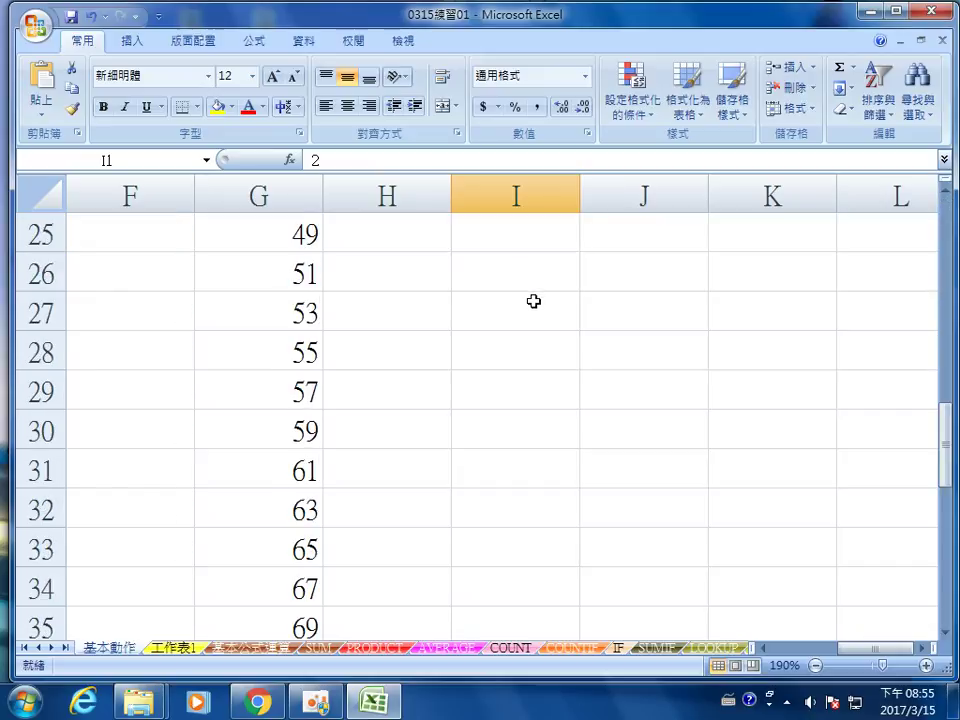
scroll(529, 296, "up", 2)
scroll(493, 375, "down", 1)
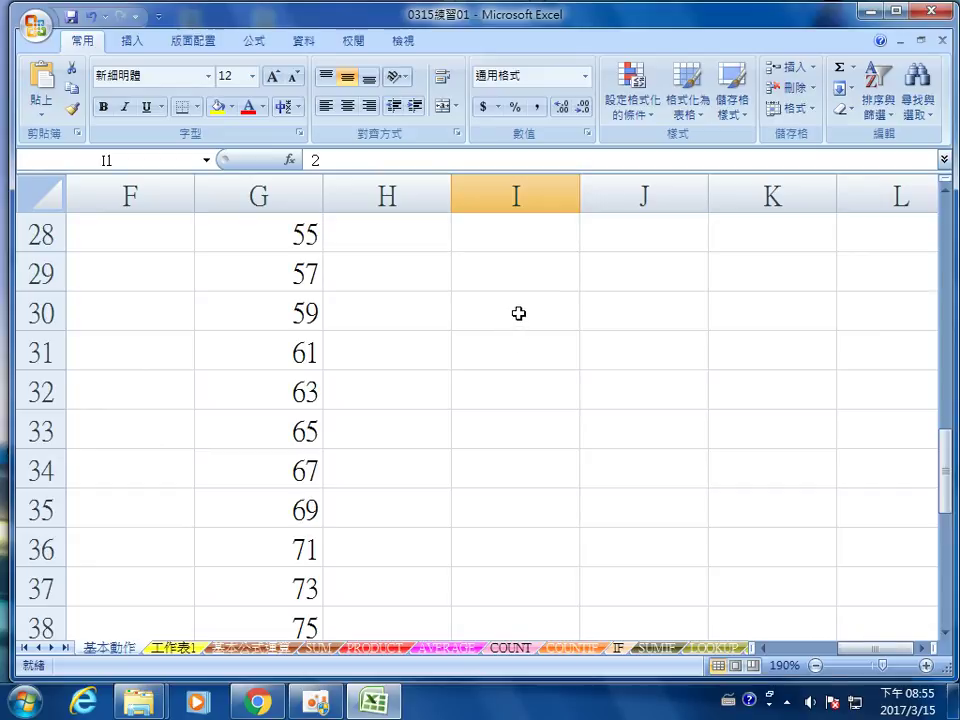
left_click(518, 313, "shift")
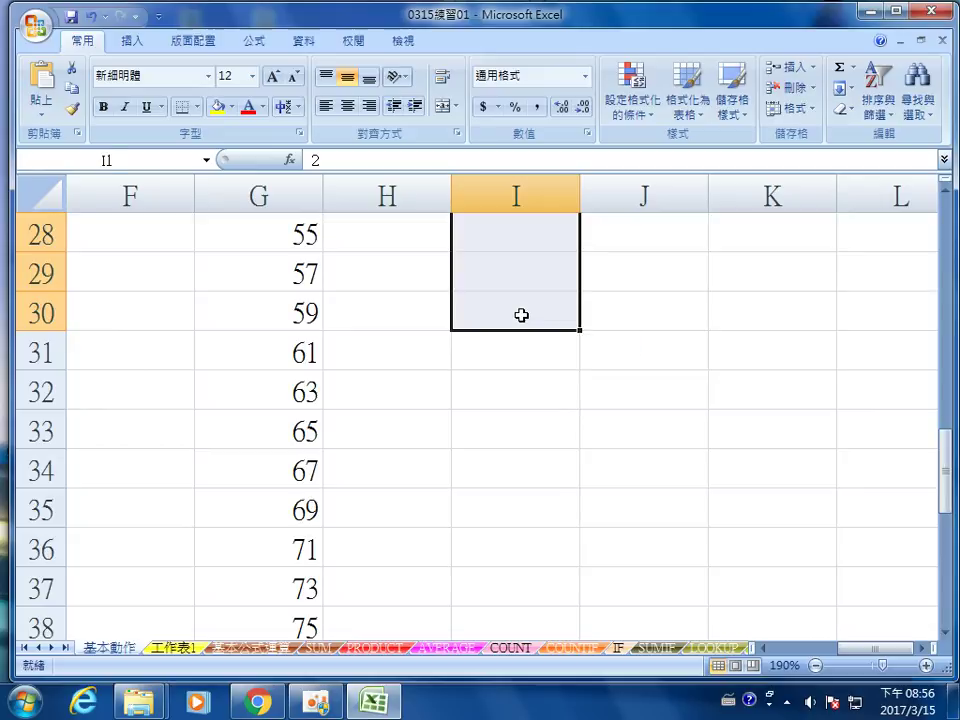
scroll(521, 315, "up", 7)
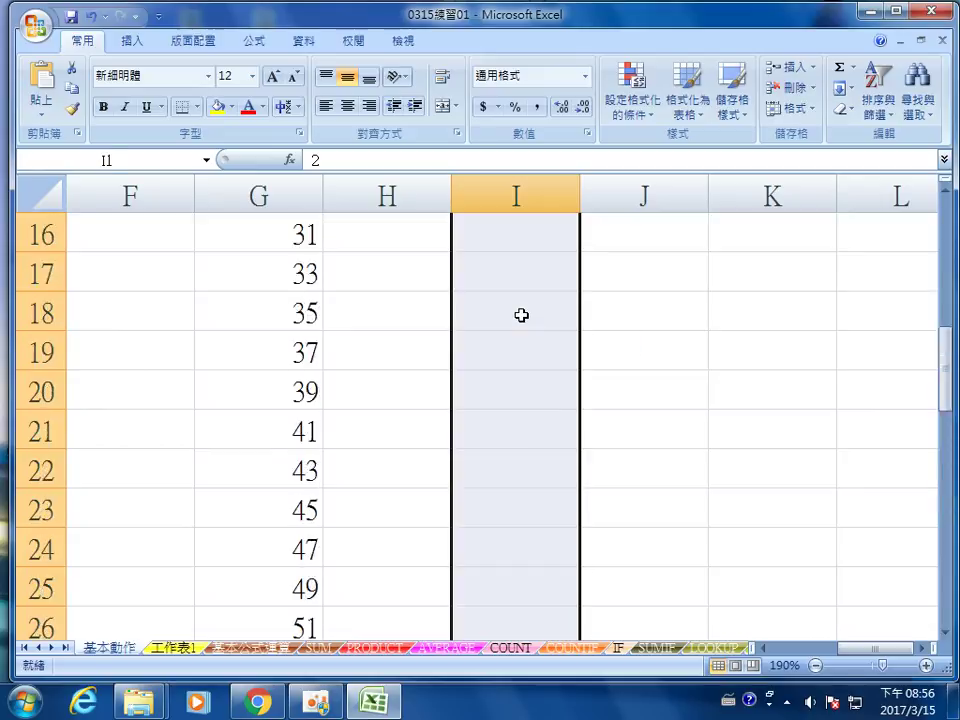
scroll(521, 315, "up", 2)
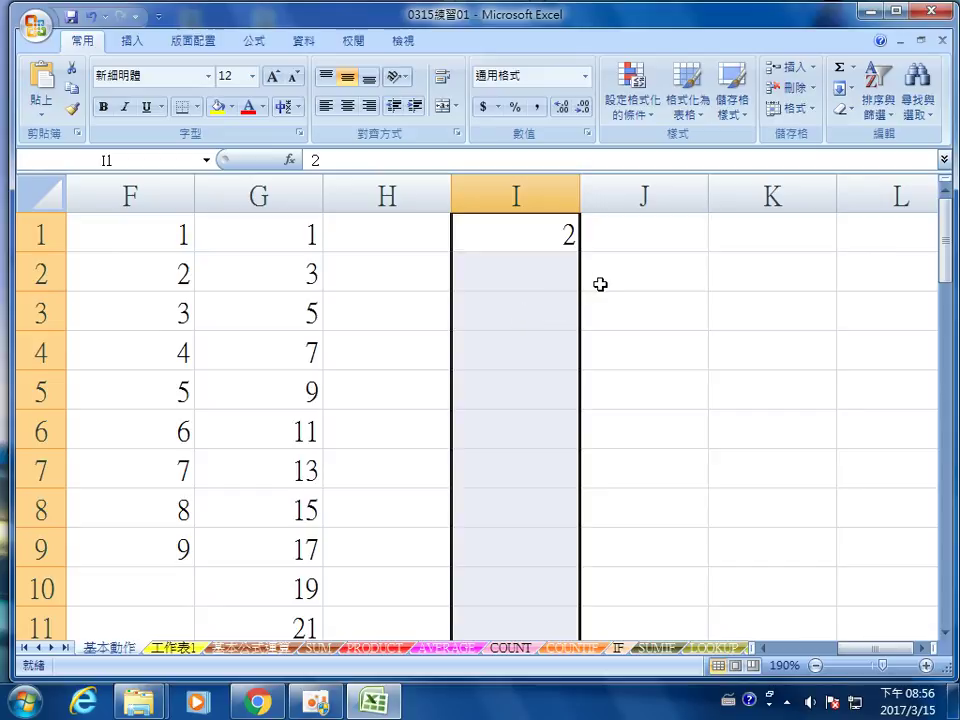
Fill the selected column I range with a linear series (等差級數) using step value 3, without a stop value, and check its end.
left_click(842, 88)
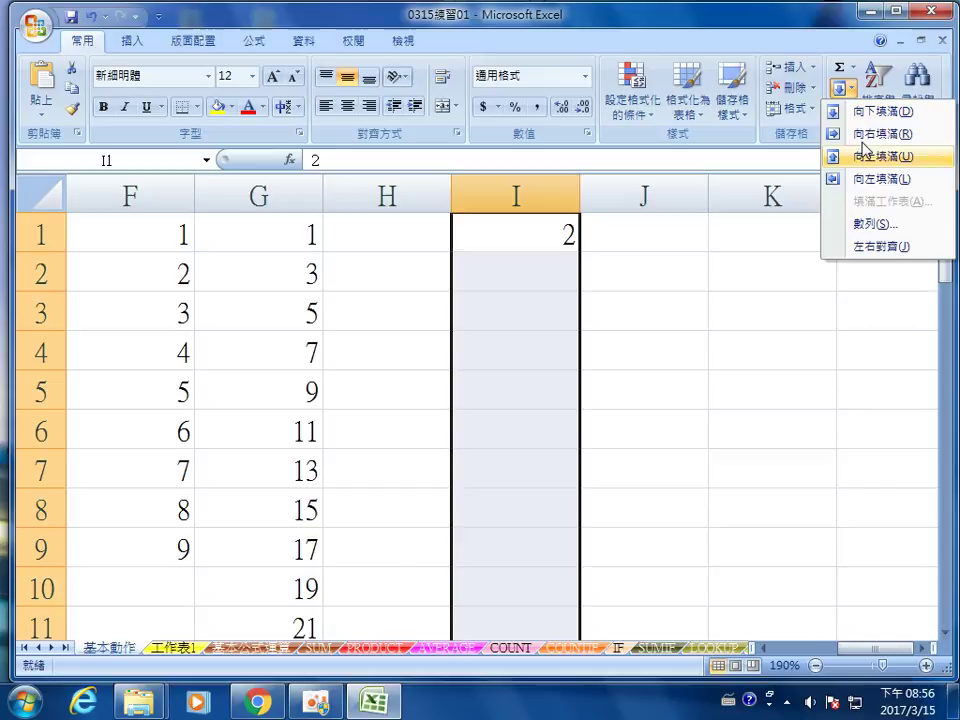
left_click(860, 222)
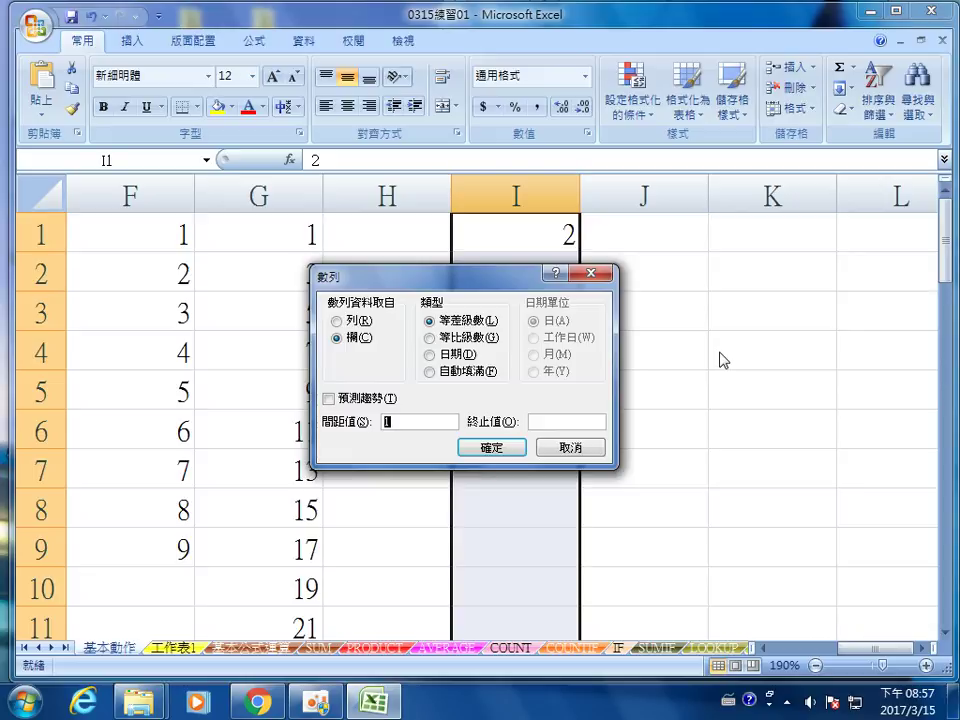
type("3")
left_click(505, 452)
left_click(639, 495)
scroll(638, 500, "down", 2)
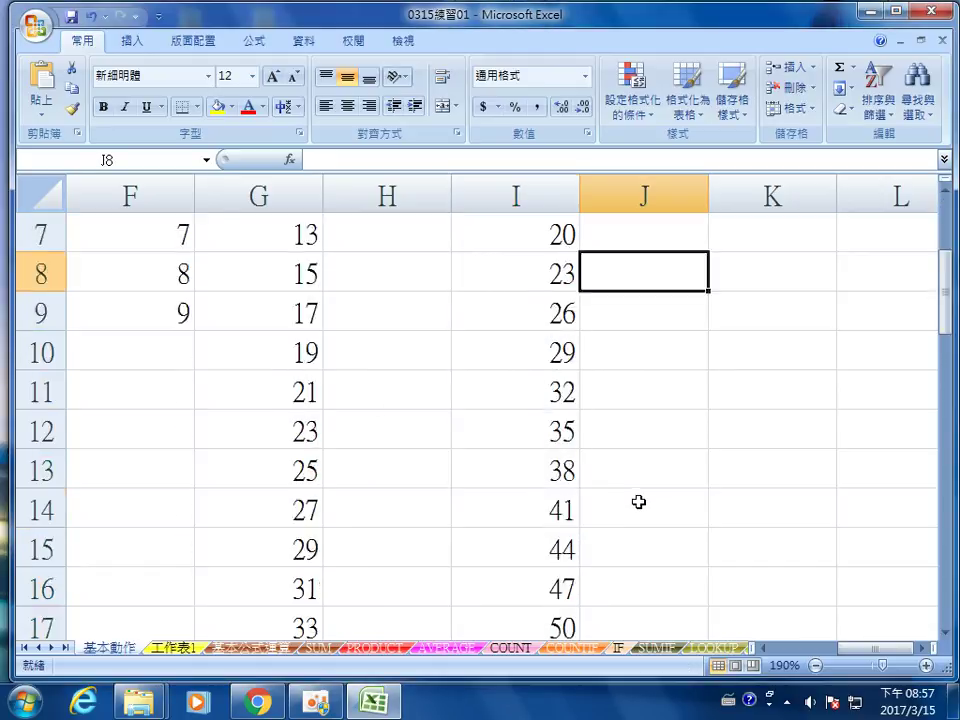
scroll(639, 501, "down", 5)
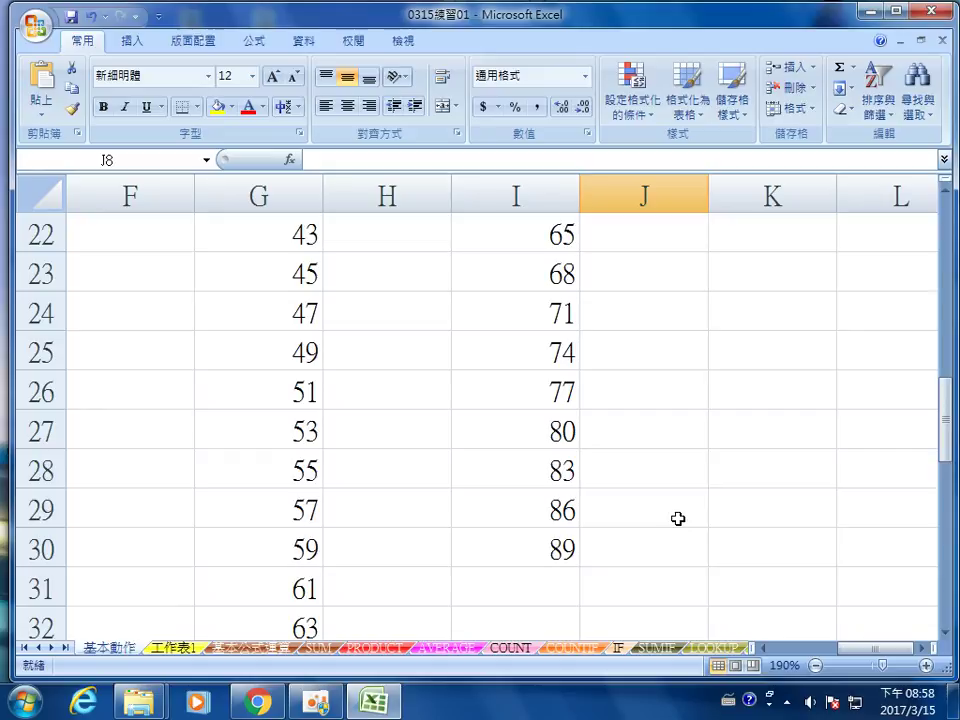
Select cell H1 at the top of the empty column between the two series.
left_click(401, 249)
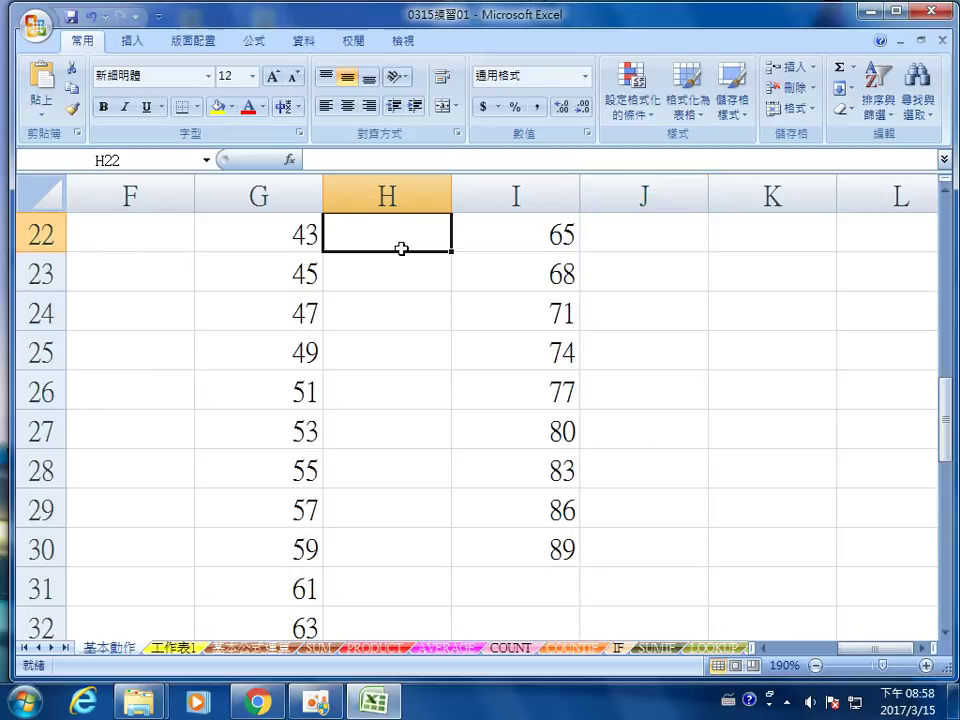
scroll(381, 401, "up", 7)
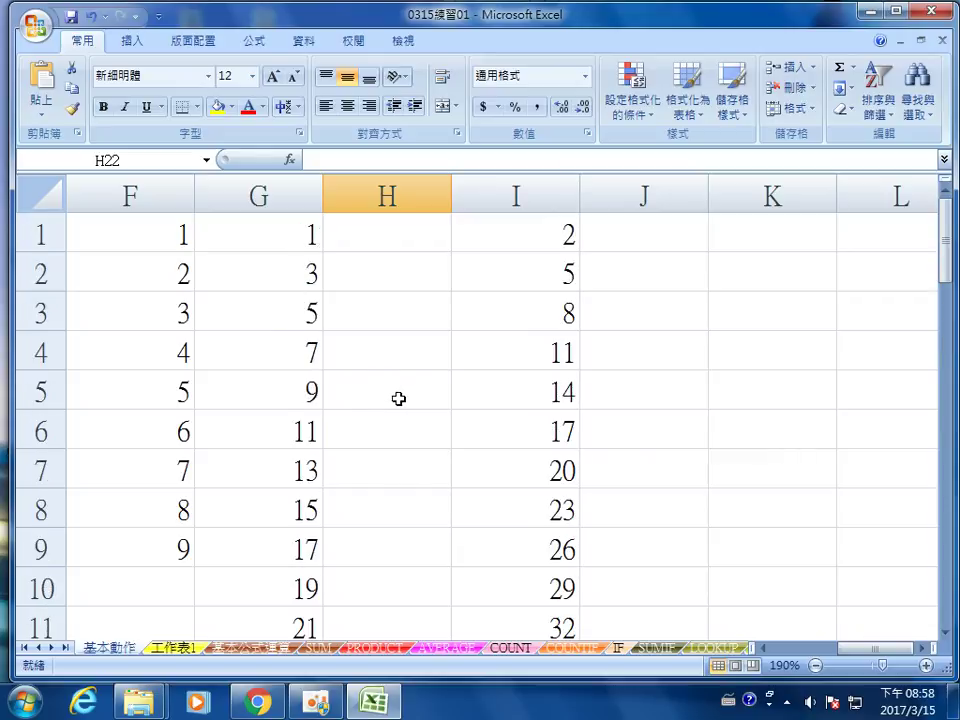
scroll(404, 347, "down", 1)
scroll(405, 330, "up", 1)
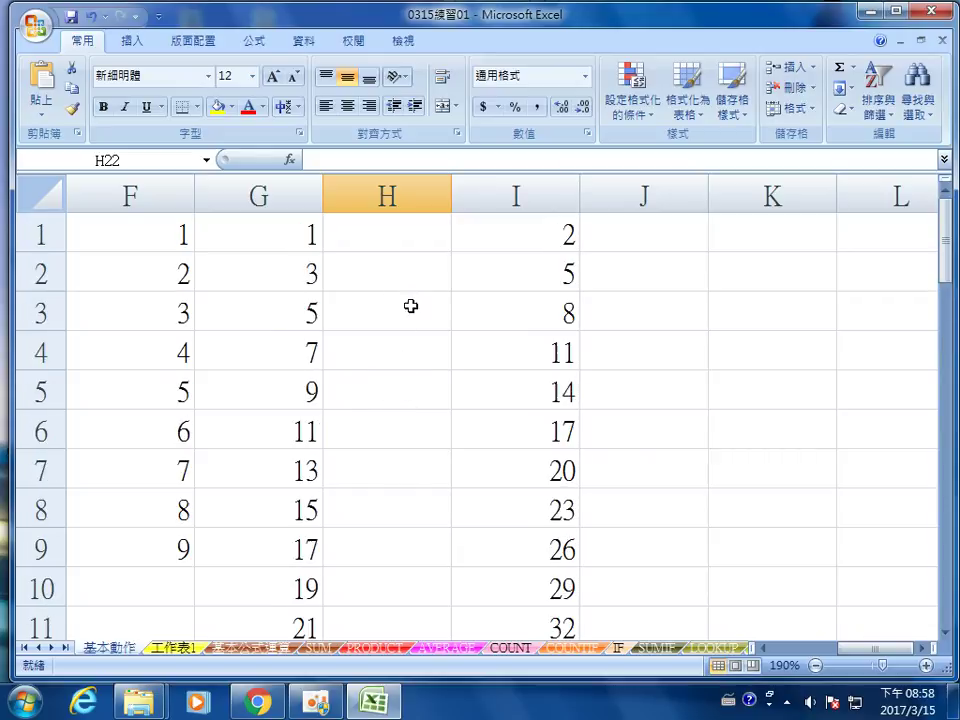
left_click(403, 234)
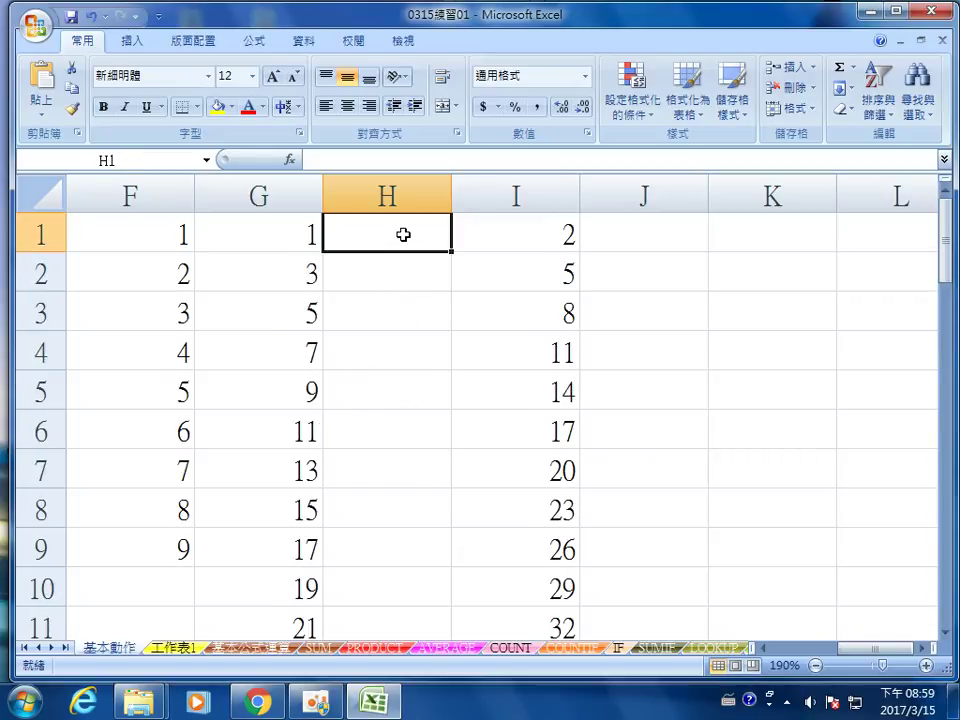